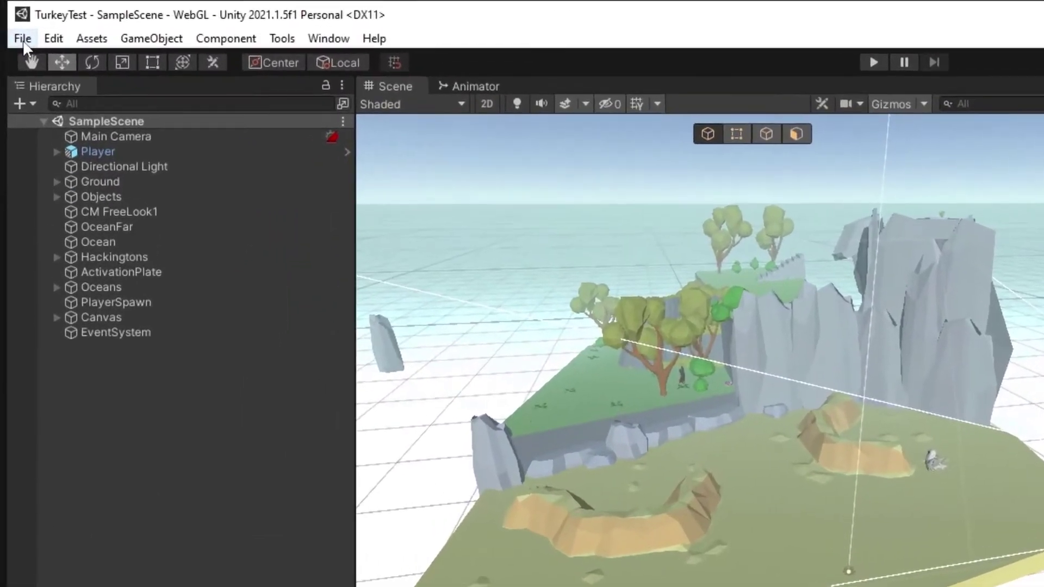
Open Build Settings targeting WebGL and add Scenes/SampleScene to the build from the Project assets.
left_click(23, 39)
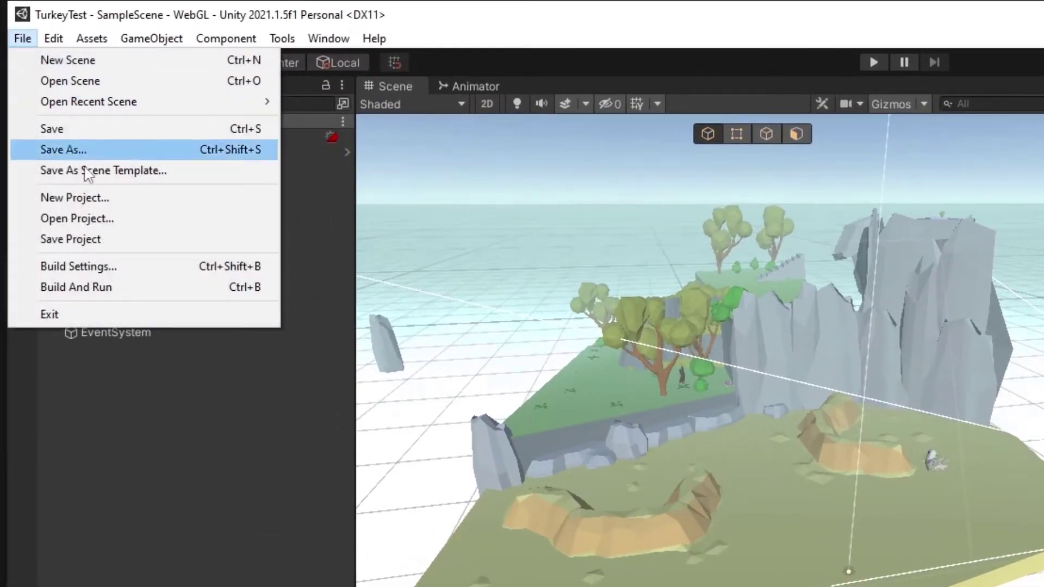
left_click(87, 268)
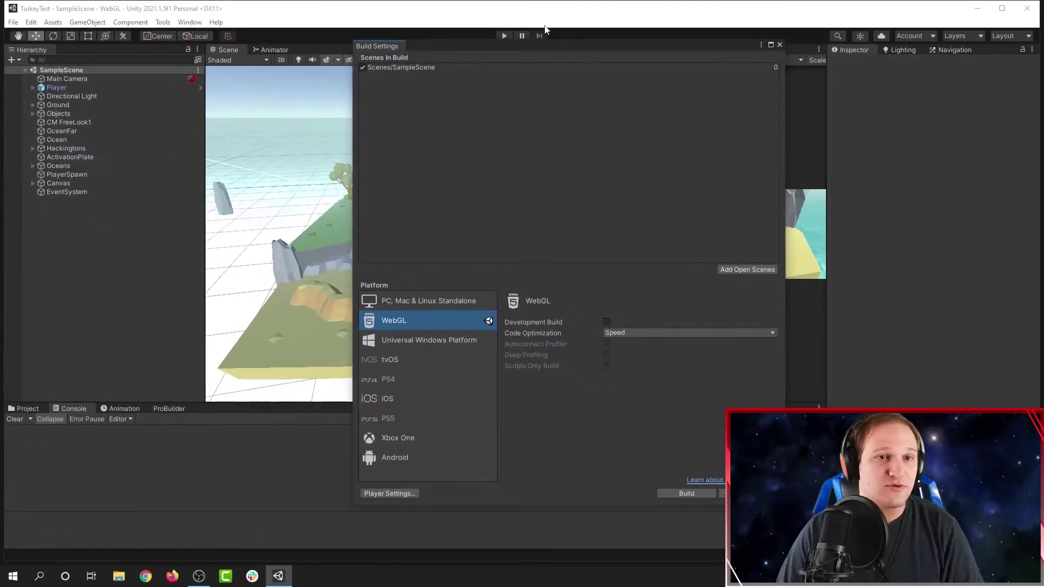
mouse_move(417, 43)
left_mouse_down()
mouse_move(366, 40)
mouse_move(416, 26)
left_mouse_up()
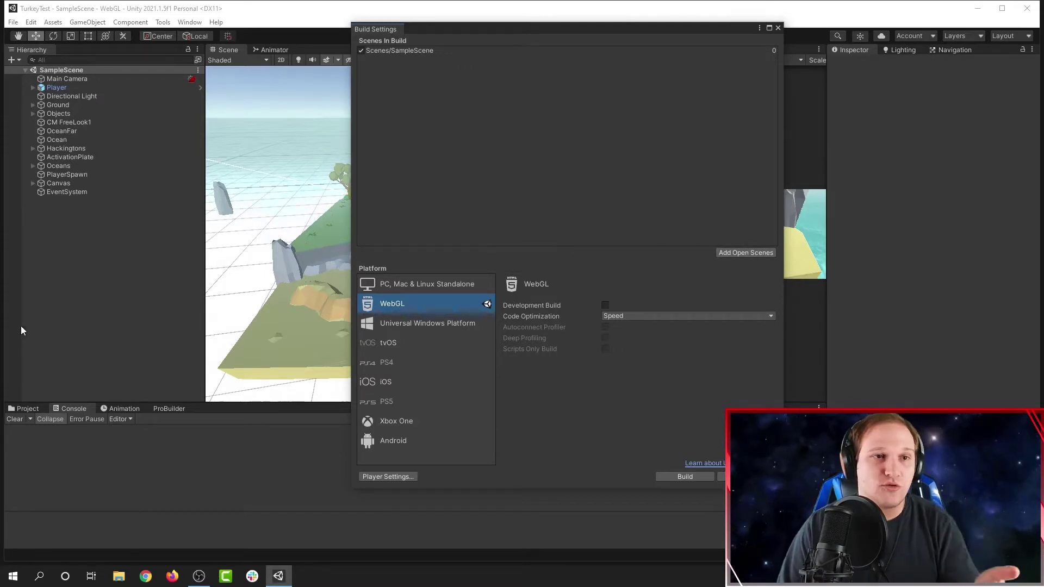
left_click(34, 409)
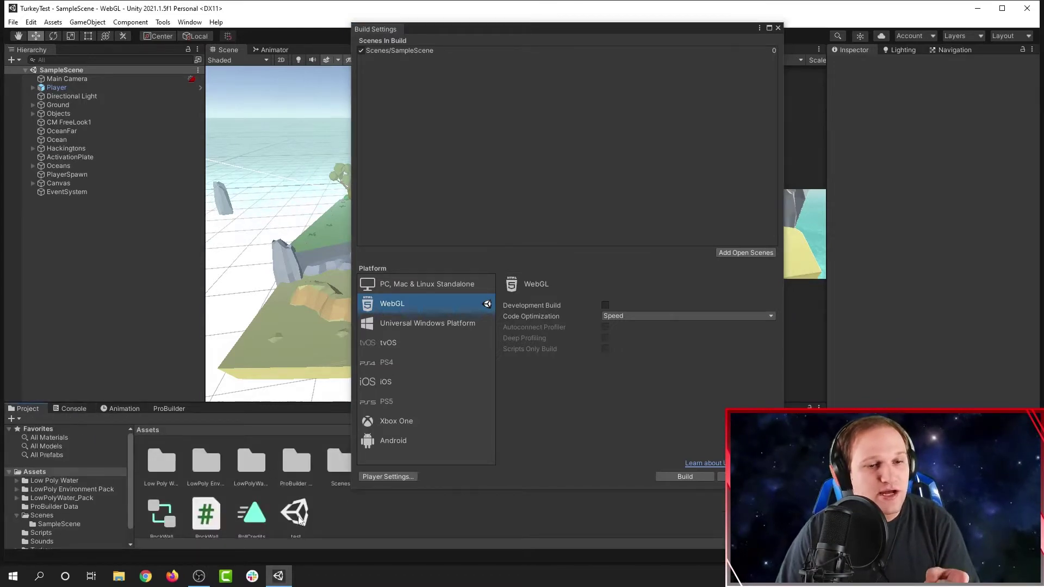
left_click_drag(299, 521, 397, 160)
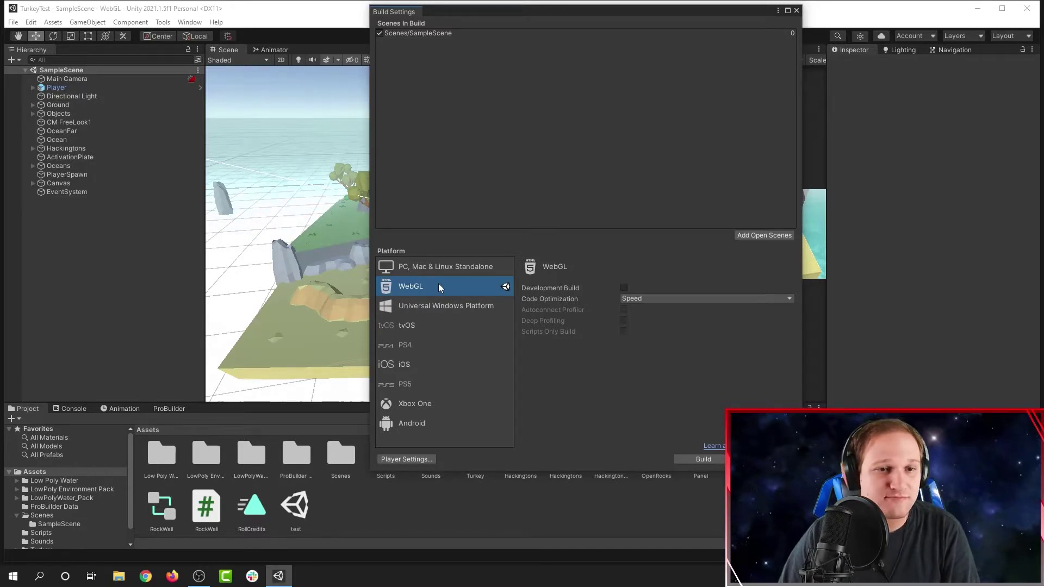
left_click_drag(751, 13, 746, 34)
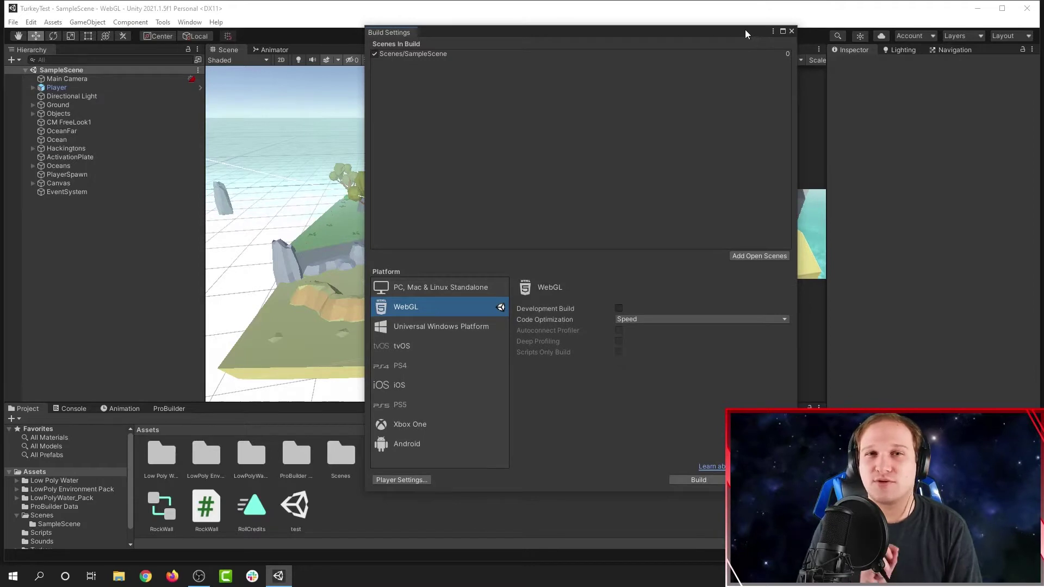
Create an empty desktop folder named TurkeyChallenge, then return to the Unity editor.
left_click(792, 31)
left_click(977, 8)
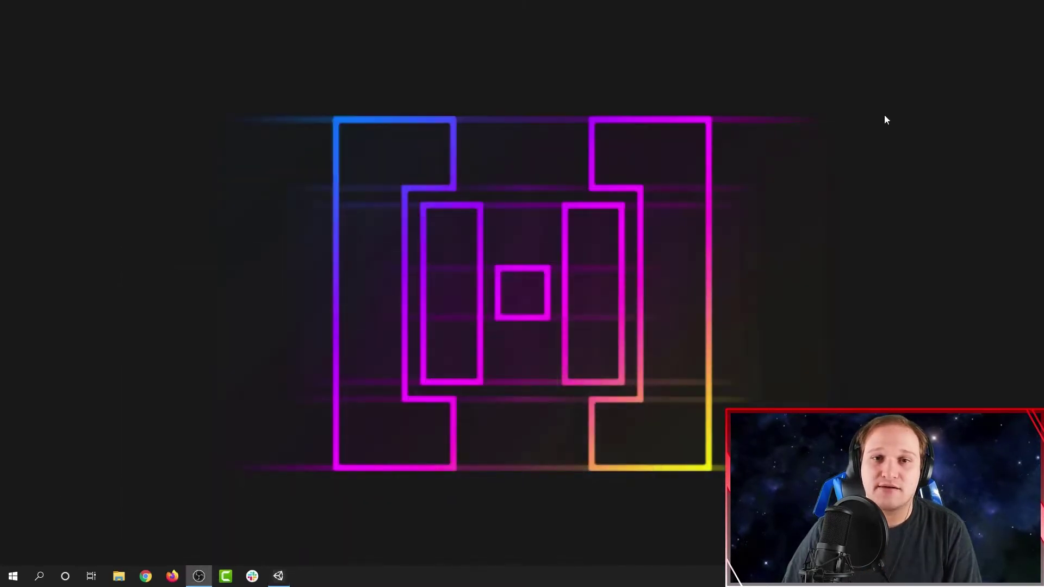
right_click(897, 91)
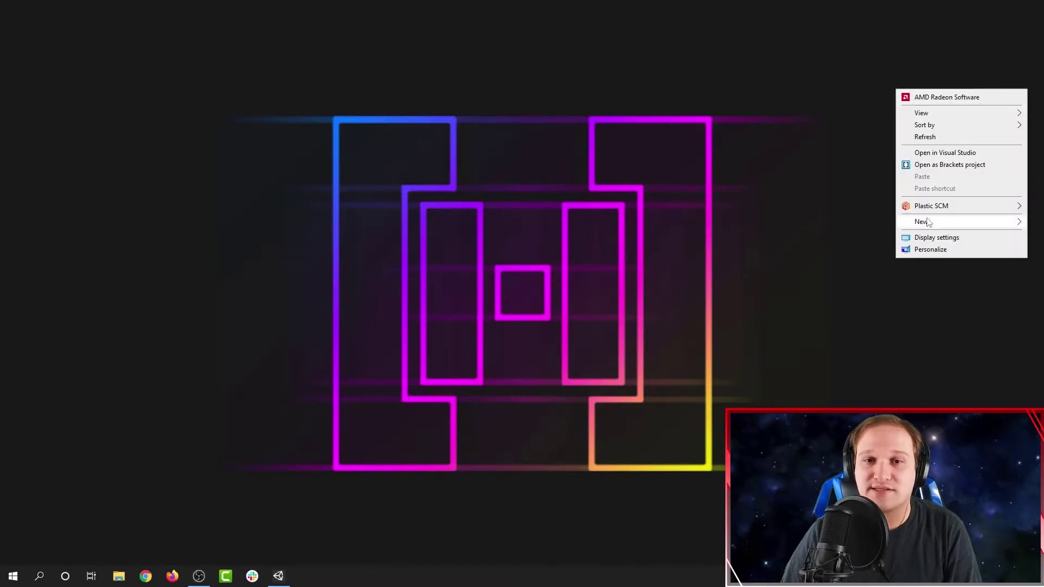
mouse_move(927, 223)
left_click(797, 223)
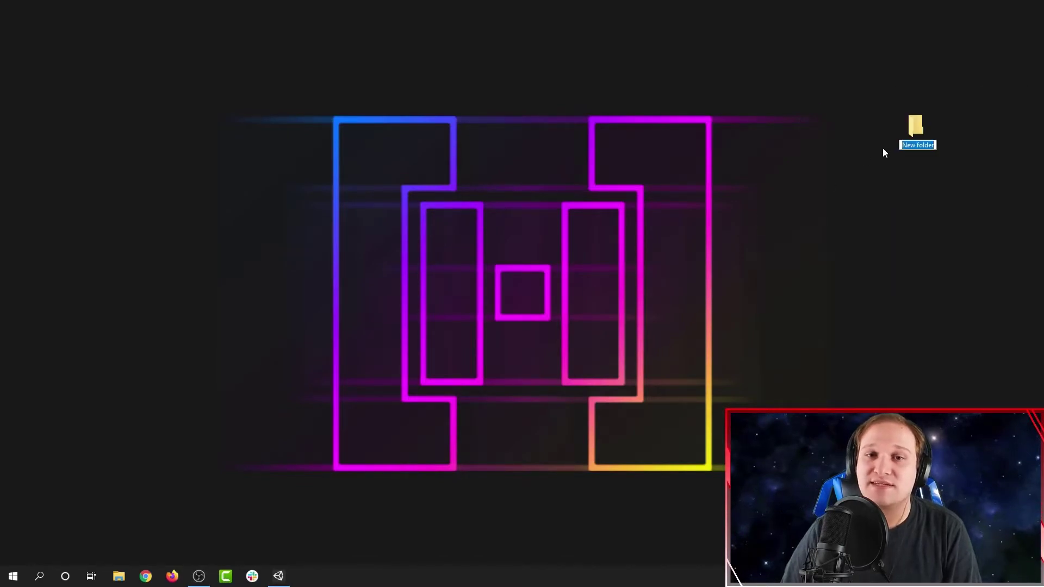
type("TurkeyChallenge")
key("Return")
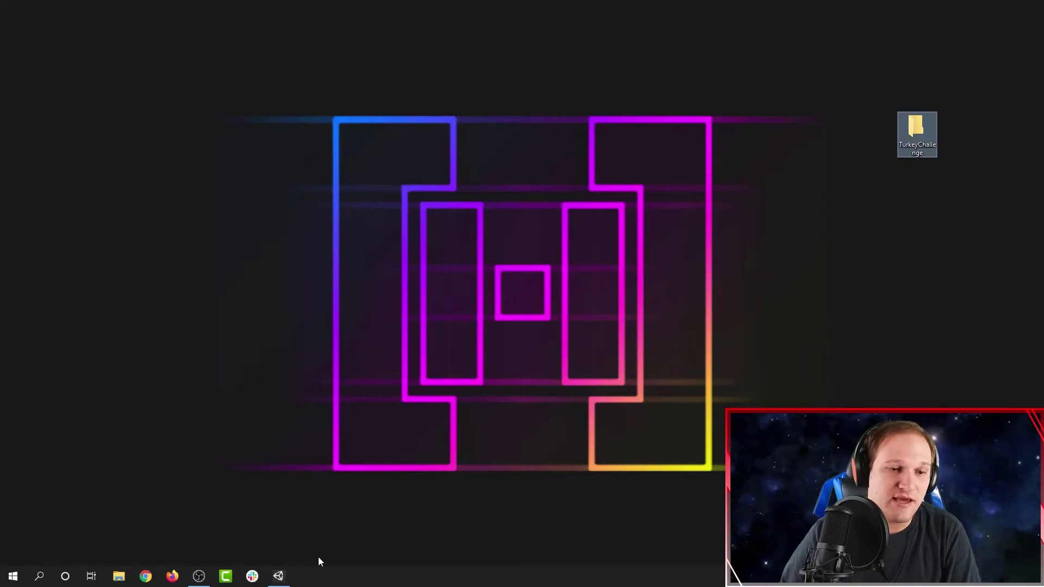
left_click(277, 580)
Build the WebGL project into the Desktop's TurkeyChallenge folder.
left_click(12, 22)
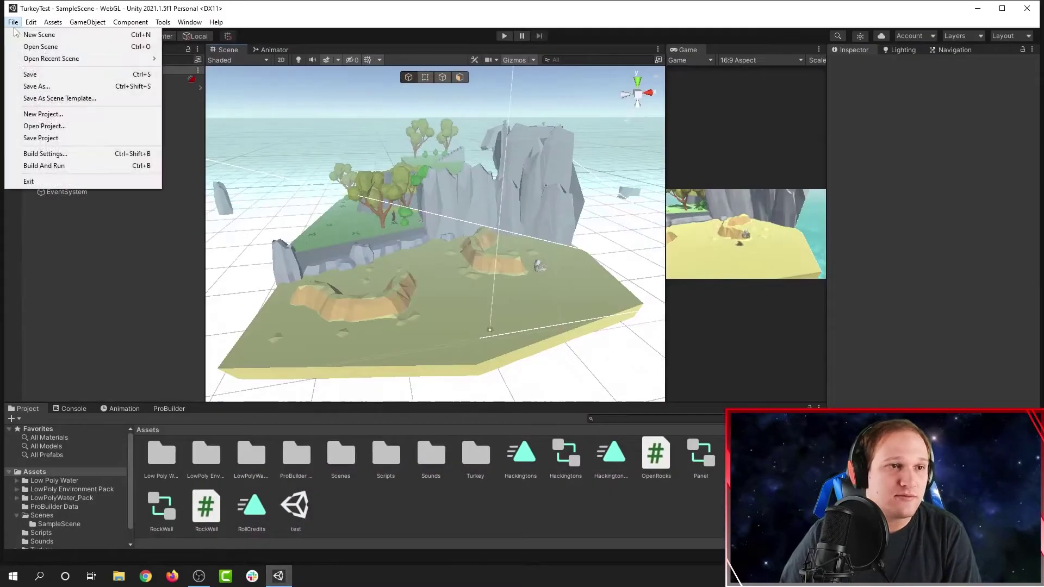
left_click(46, 154)
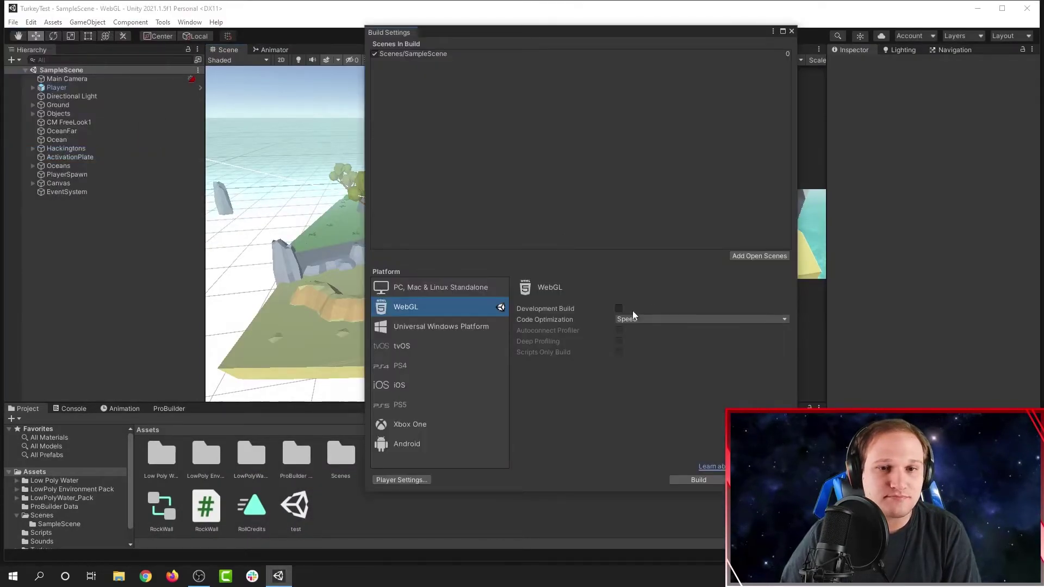
left_click(691, 478)
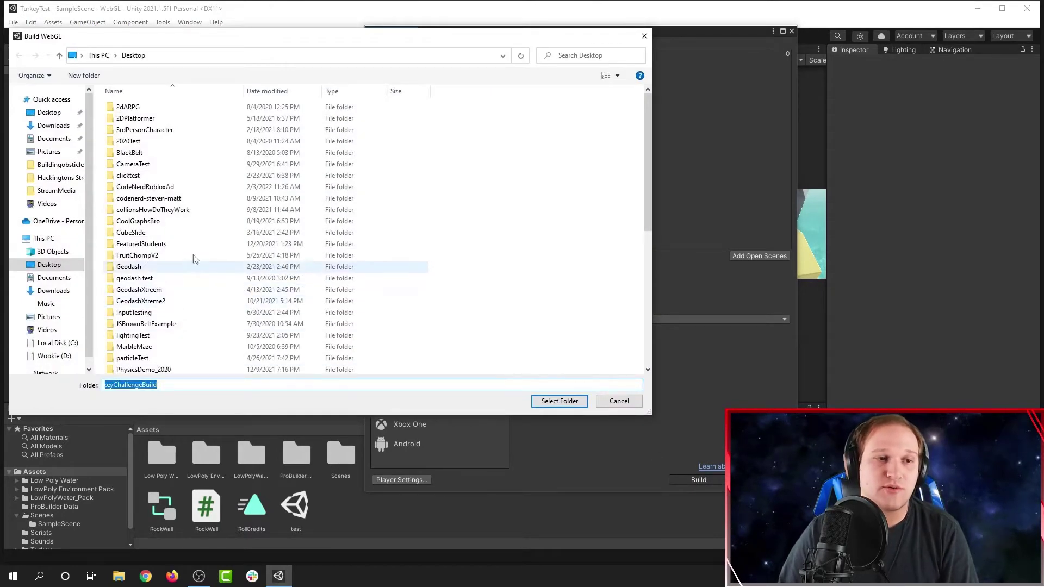
left_click(58, 265)
scroll(176, 254, "down", 7)
scroll(171, 259, "down", 1)
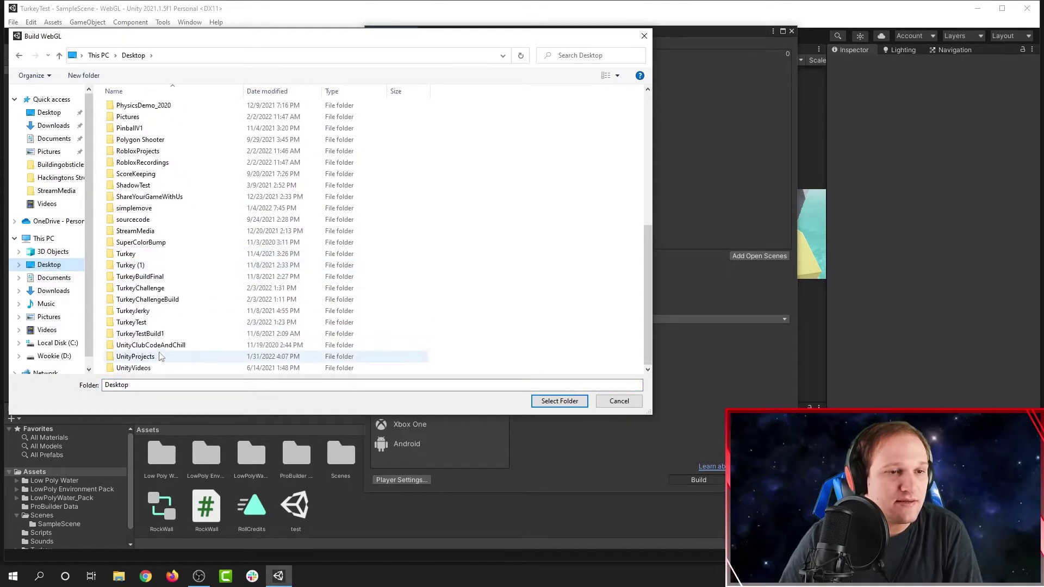
left_click(161, 290)
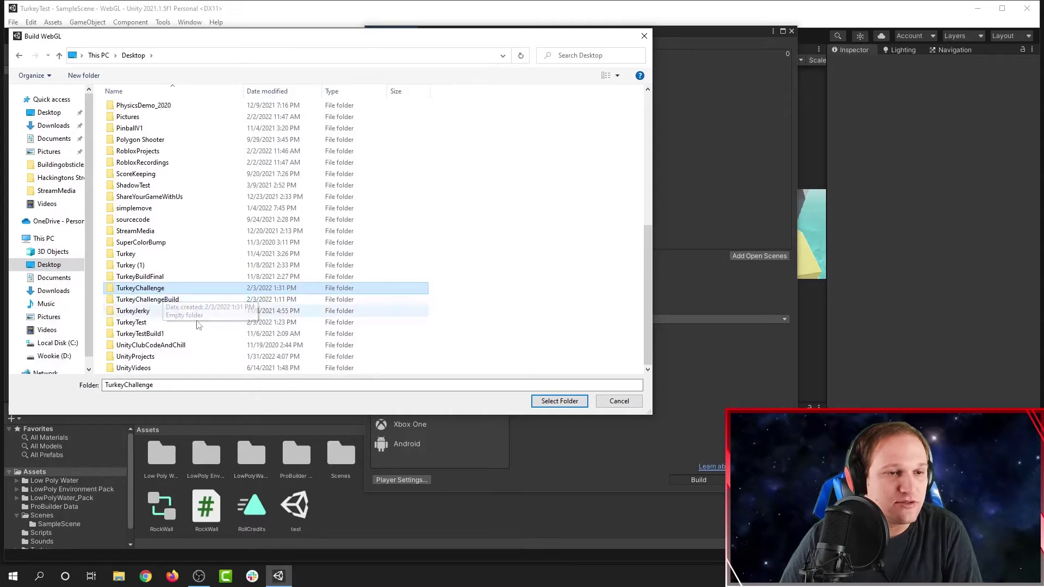
left_click(560, 401)
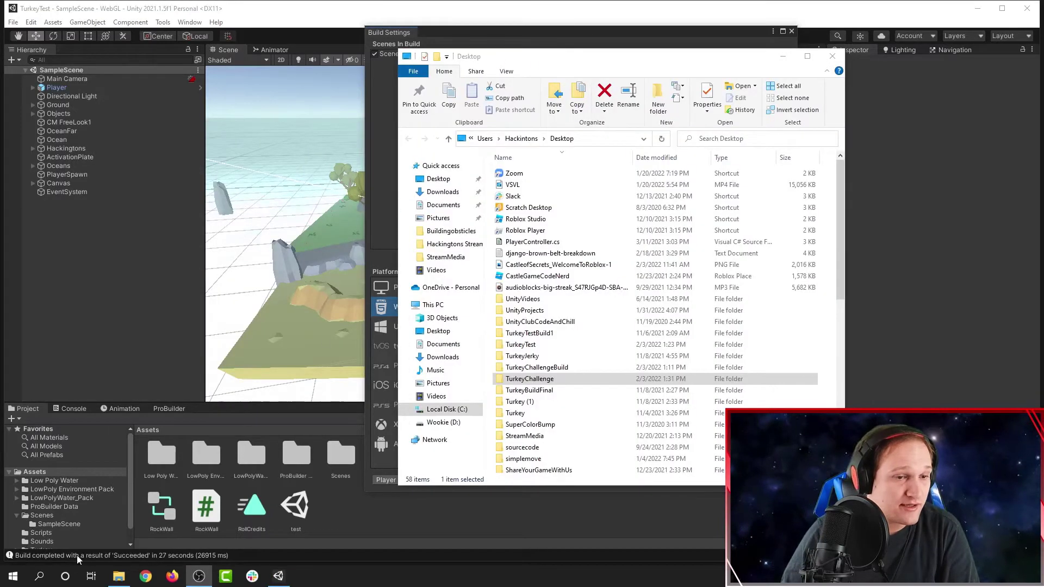
Check the build-succeeded message in the Console and launch Google Chrome.
left_click(31, 554)
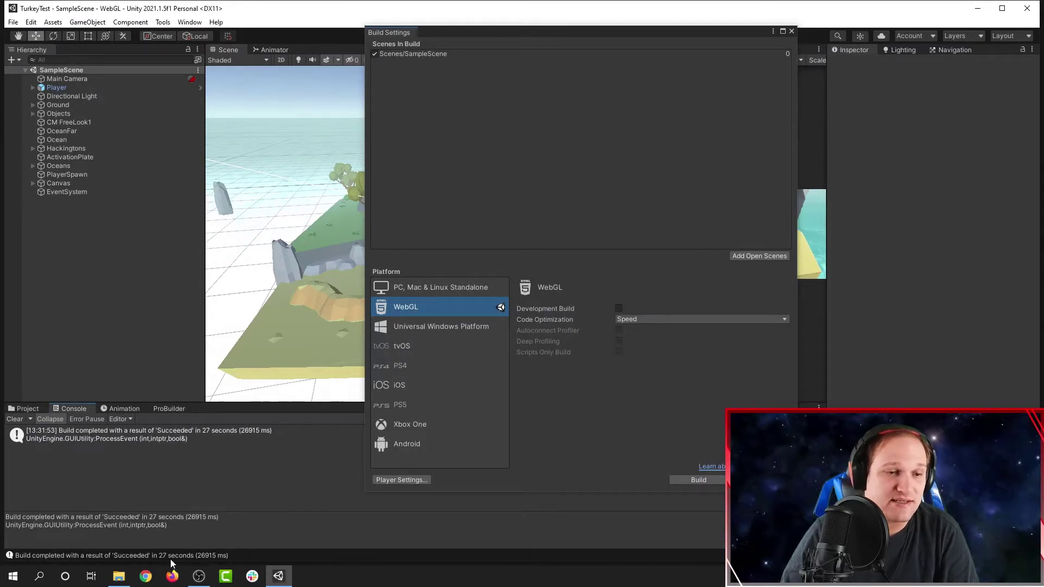
left_click(151, 579)
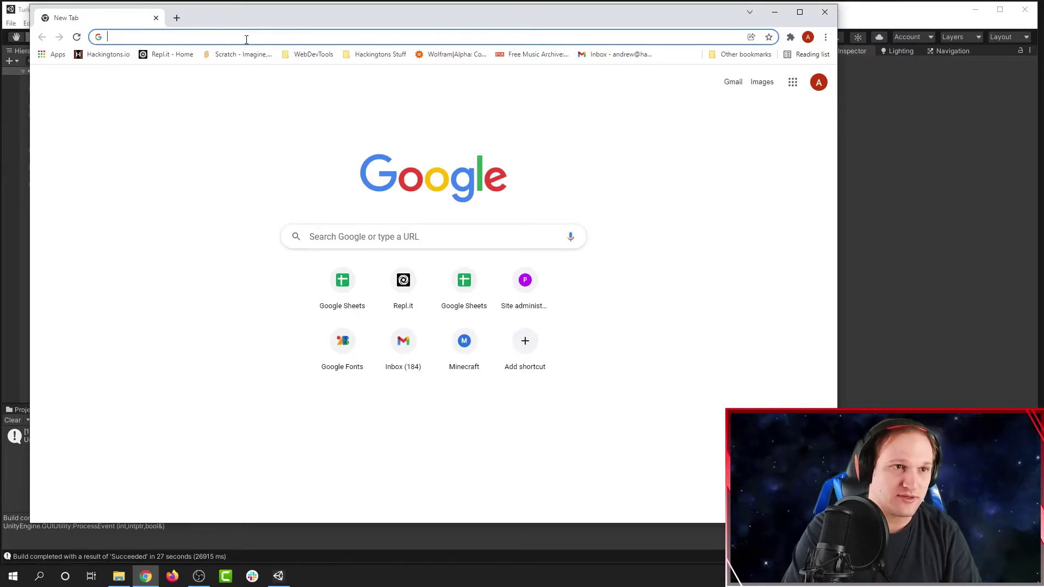
Load the app.netlify.com/drop page in Chrome.
type("ne")
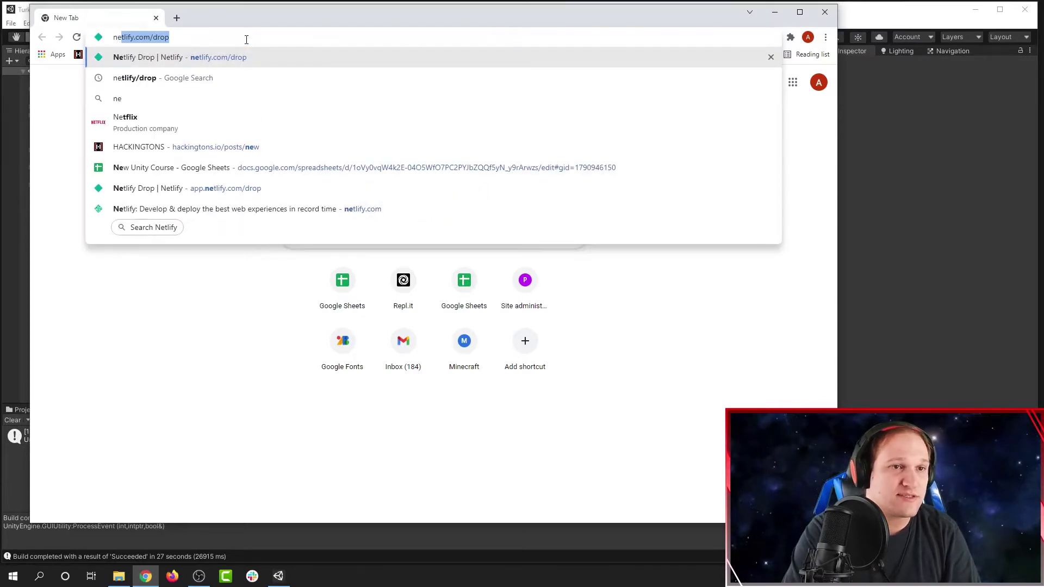
key("Tab")
key("Return")
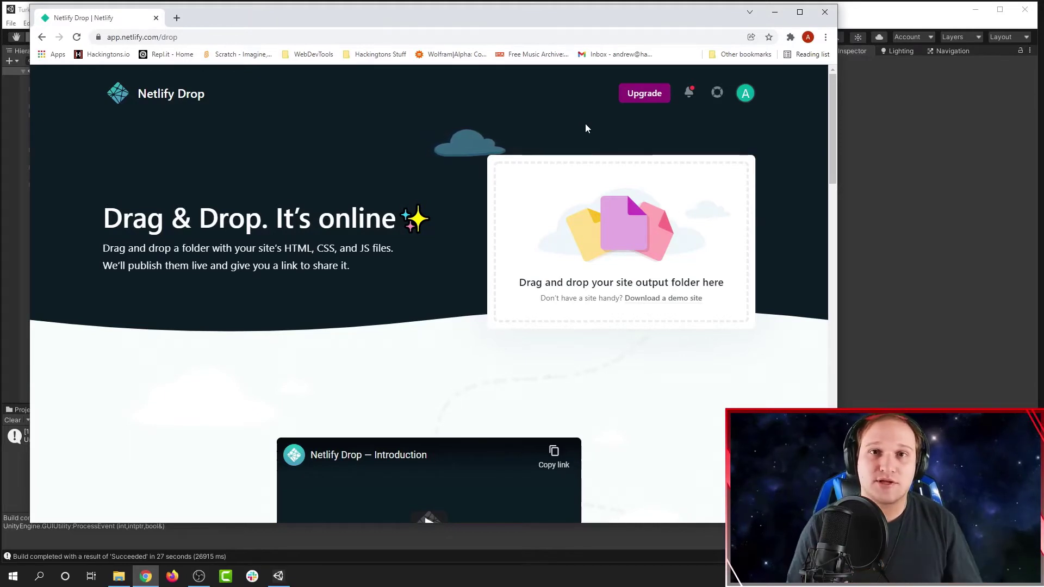
Drag the TurkeyChallenge desktop folder onto the Netlify Drop zone to deploy it.
left_click_drag(585, 16, 624, 16)
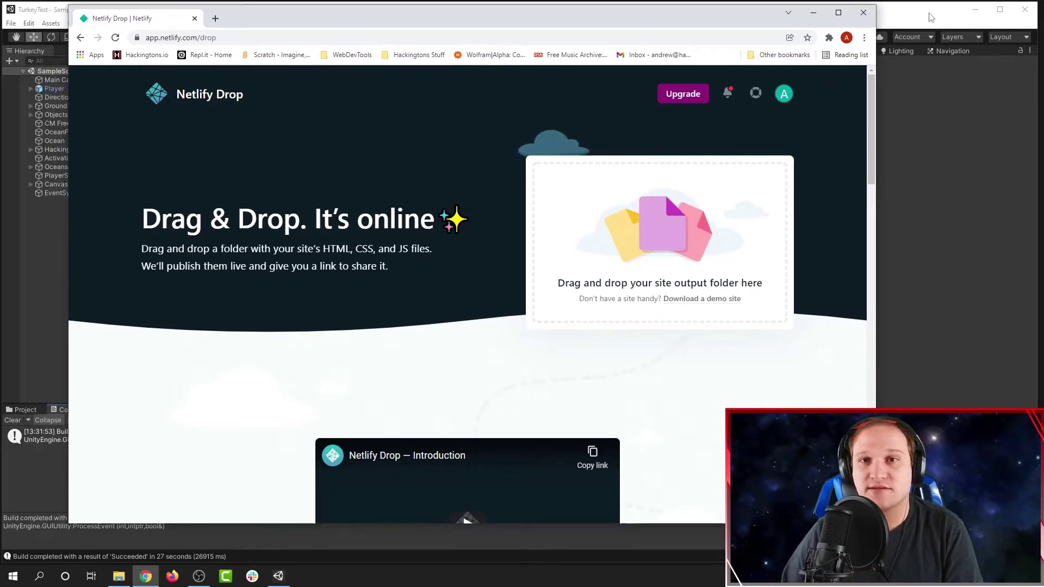
left_click(975, 10)
left_click(960, 129)
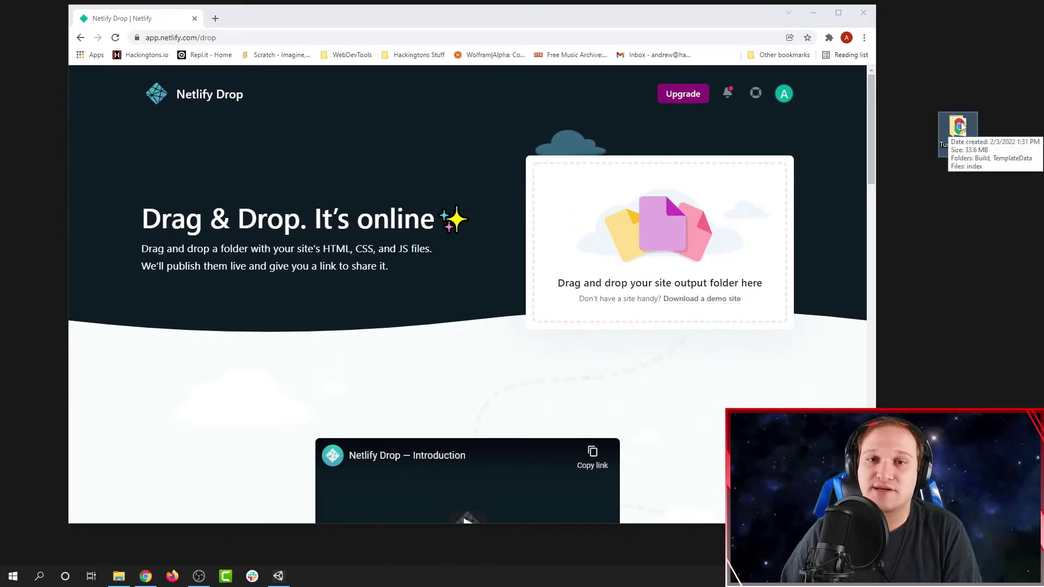
left_click_drag(965, 122, 708, 204)
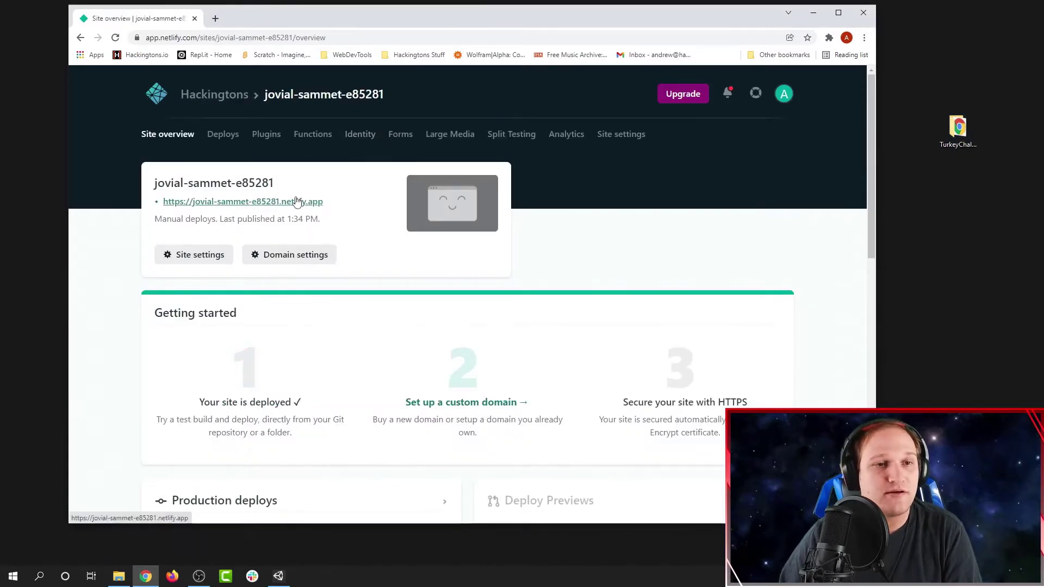
Open the live netlify.app link, walk the turkey around with W and S, and select its URL.
left_click(287, 201)
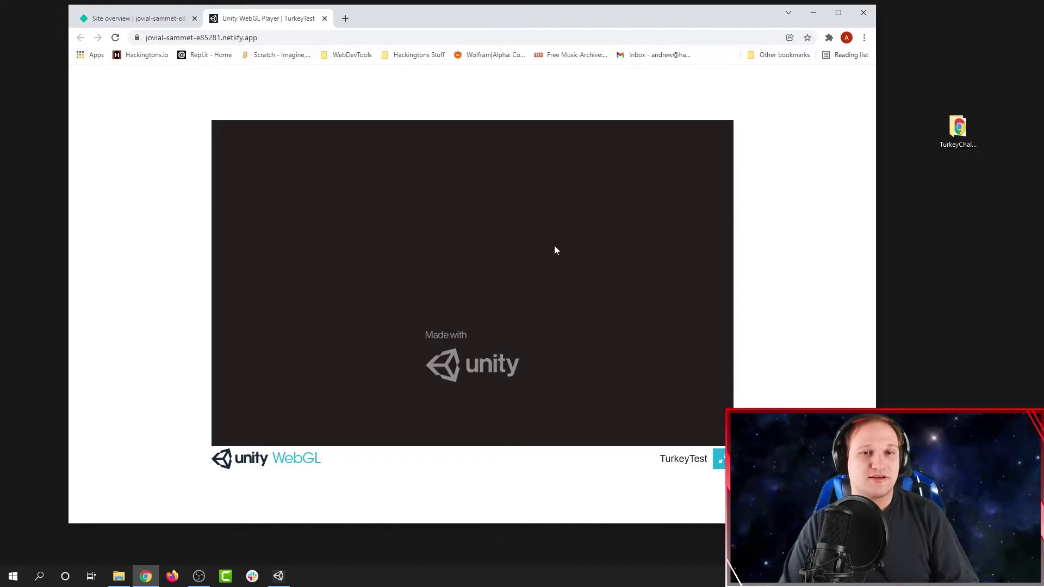
left_click(435, 306)
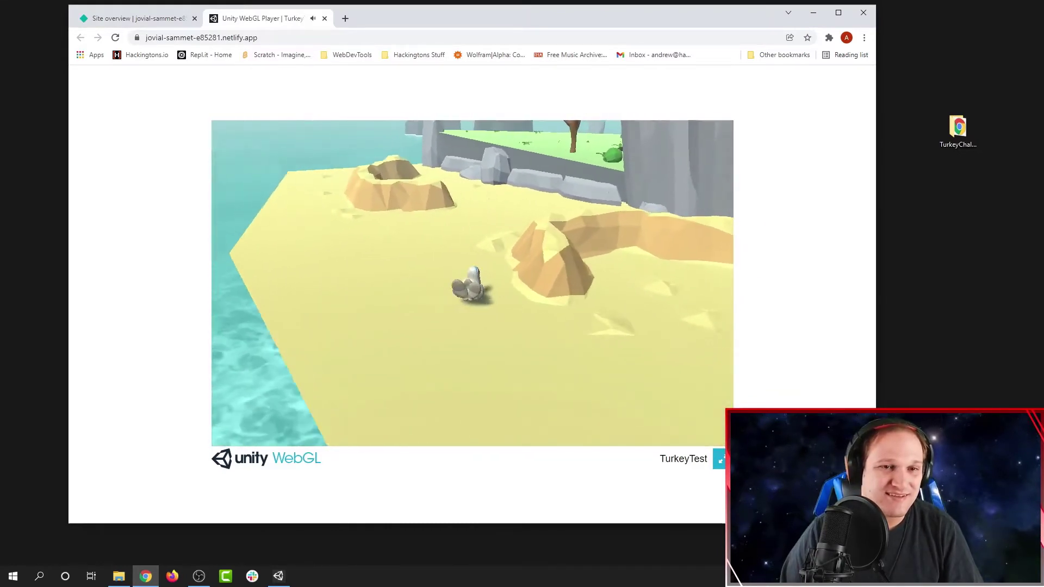
key("w")
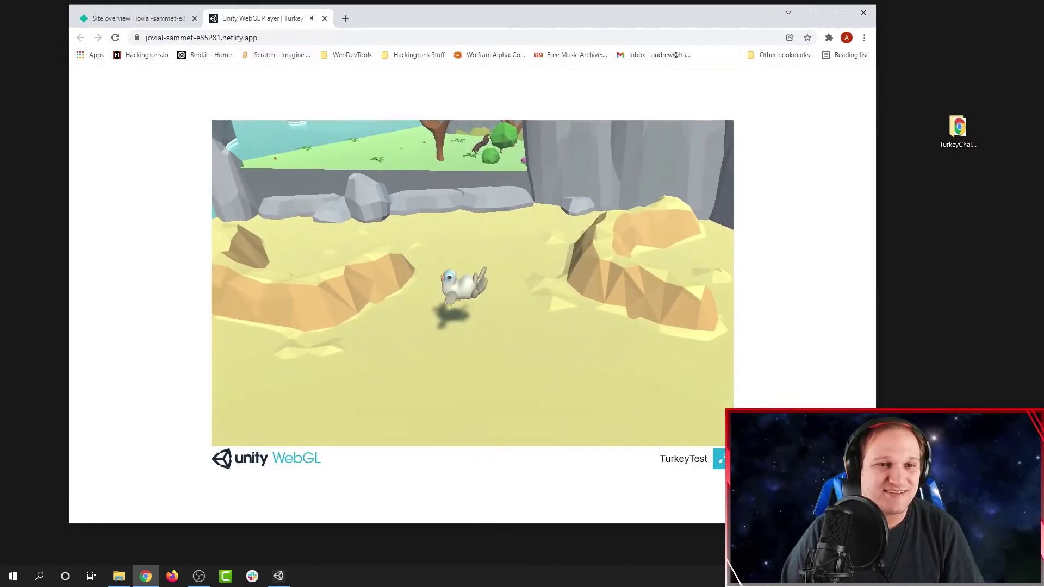
key("w")
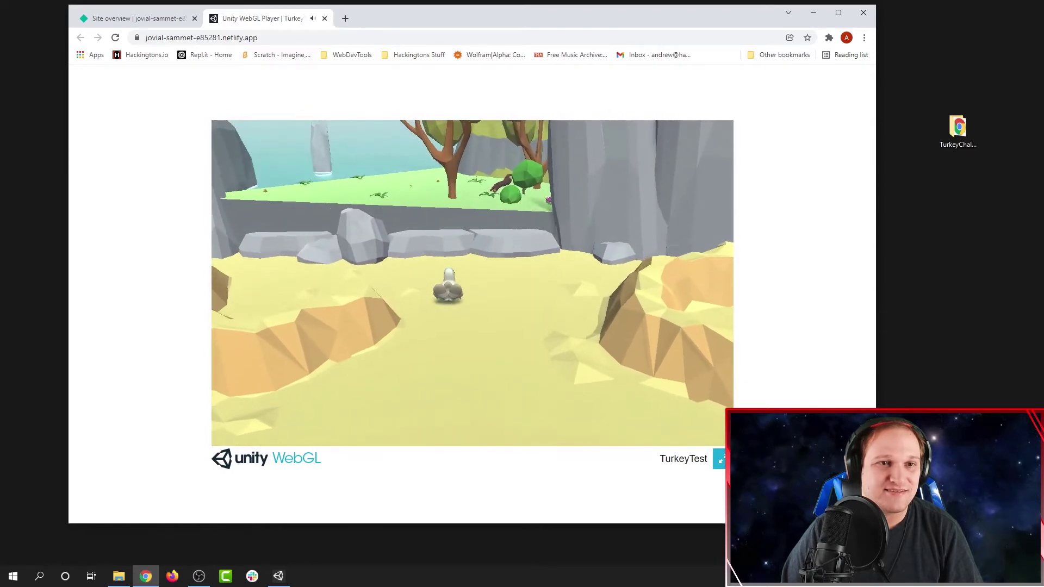
key("s")
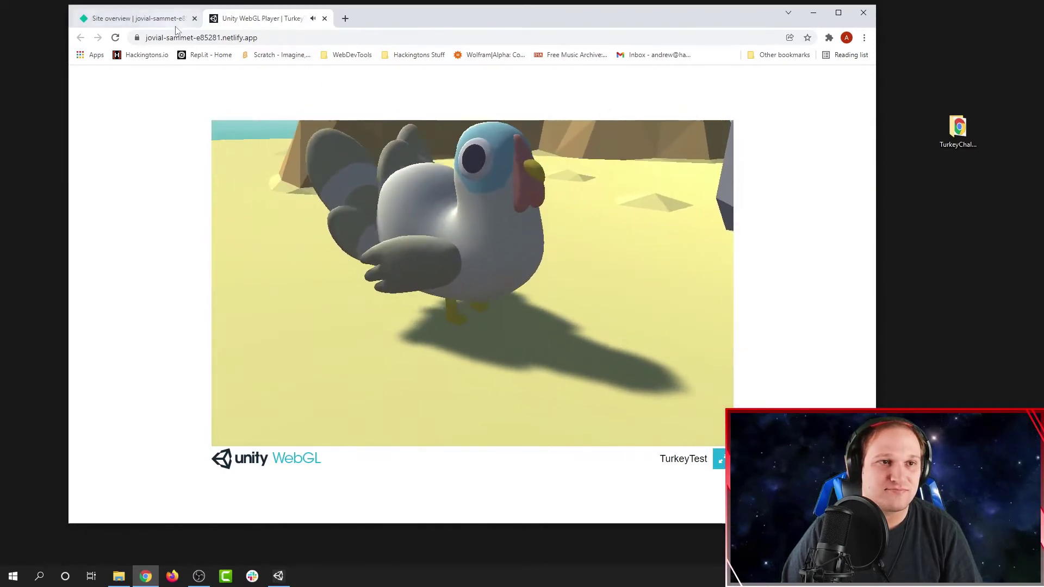
left_click(277, 37)
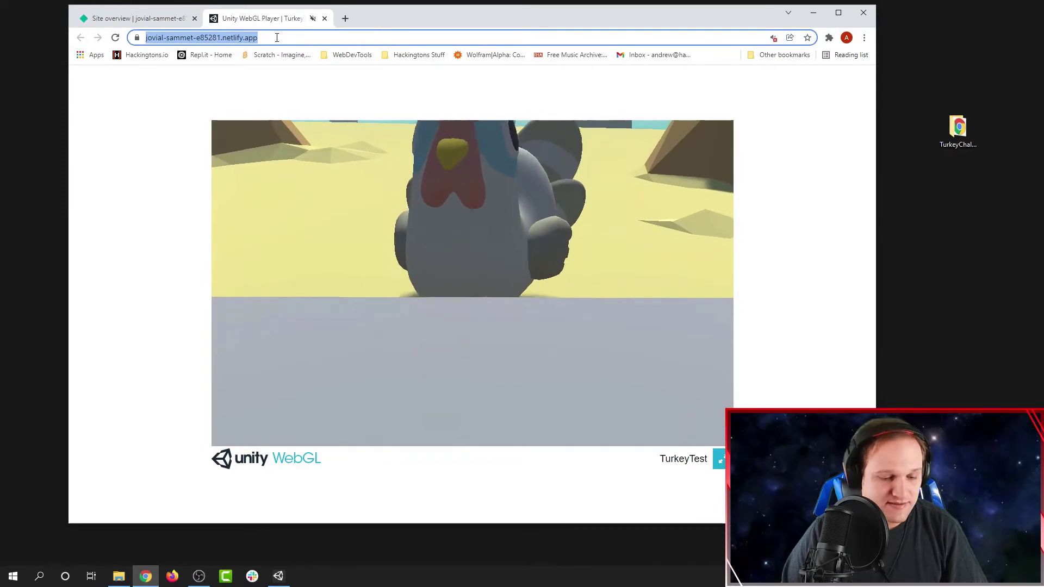
left_click(345, 18)
Load Hackingtons.io from the bookmark and open its Showcases submission options.
left_click(122, 57)
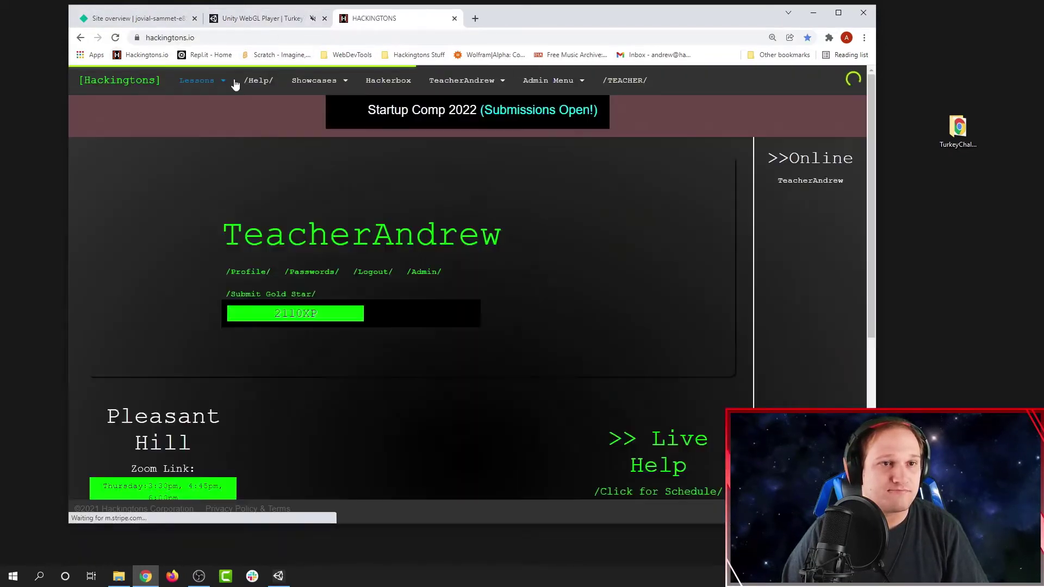
left_click(313, 81)
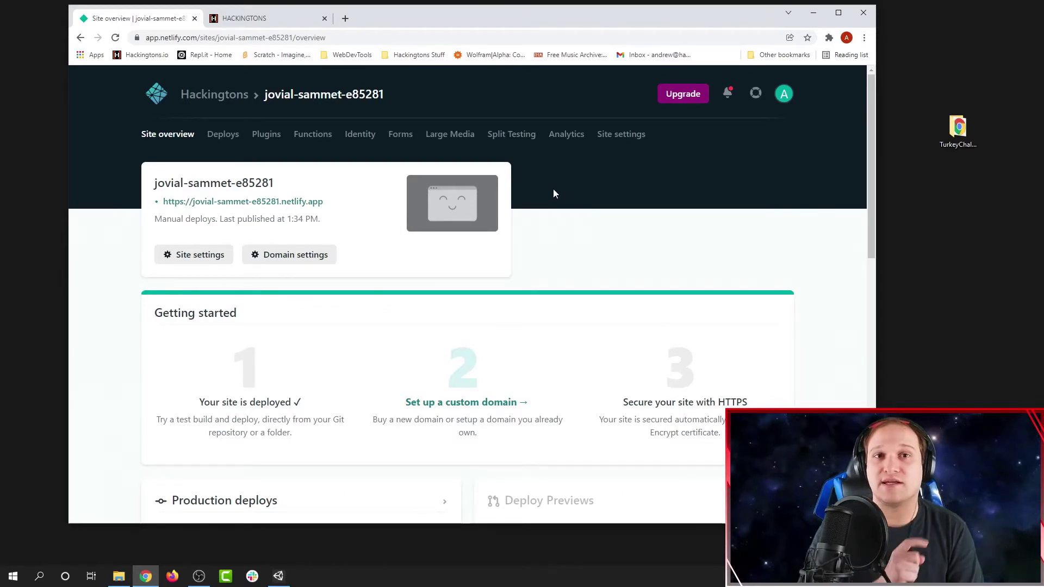
Go to the app.netlify.com team dashboard.
key("ctrl+l")
type("app.netlify.com/")
key("Return")
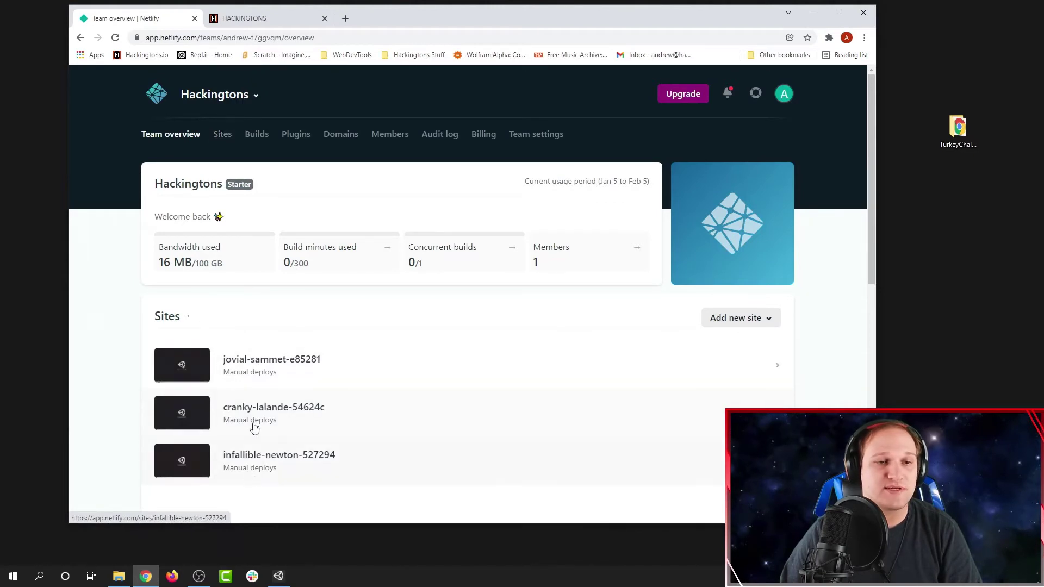
Open the jovial-sammet-e85281 site and demonstrate redeploying by dragging the game folder.
left_click(273, 367)
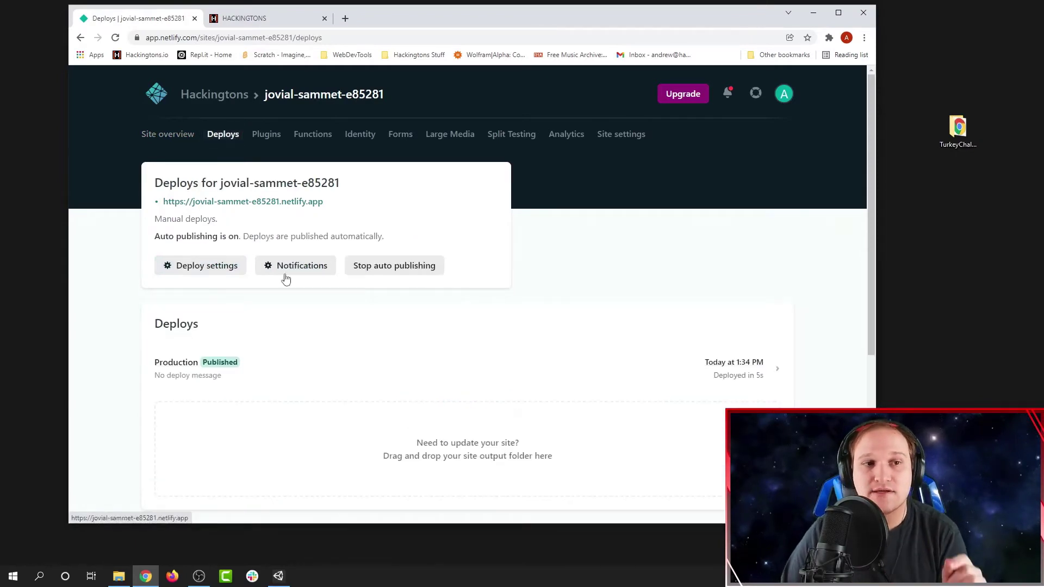
scroll(517, 361, "down", 2)
scroll(539, 347, "up", 1)
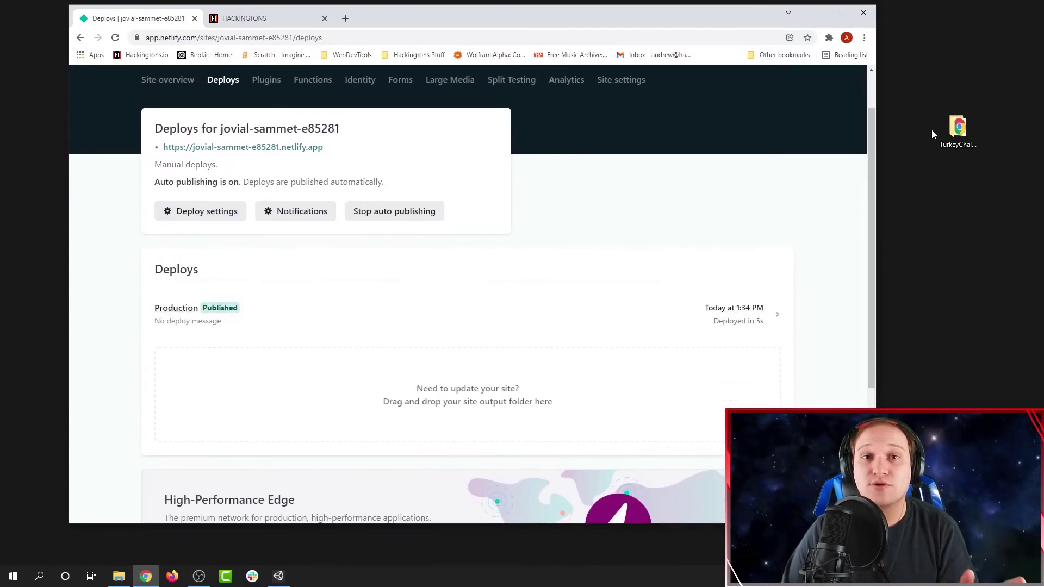
left_click_drag(970, 128, 953, 167)
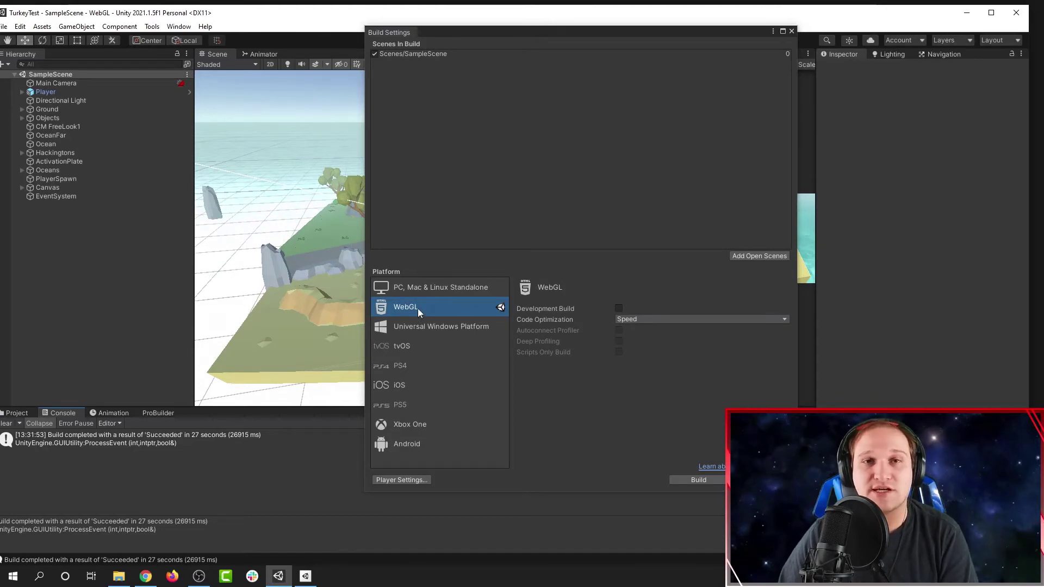
Bring up Unity Hub and go to its Installs page.
left_click(305, 575)
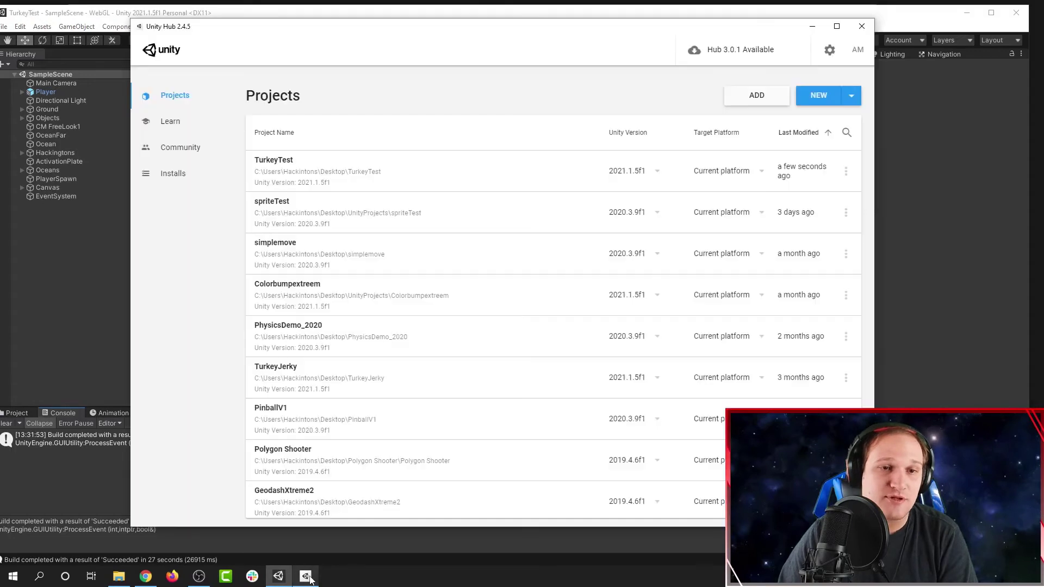
left_click(169, 185)
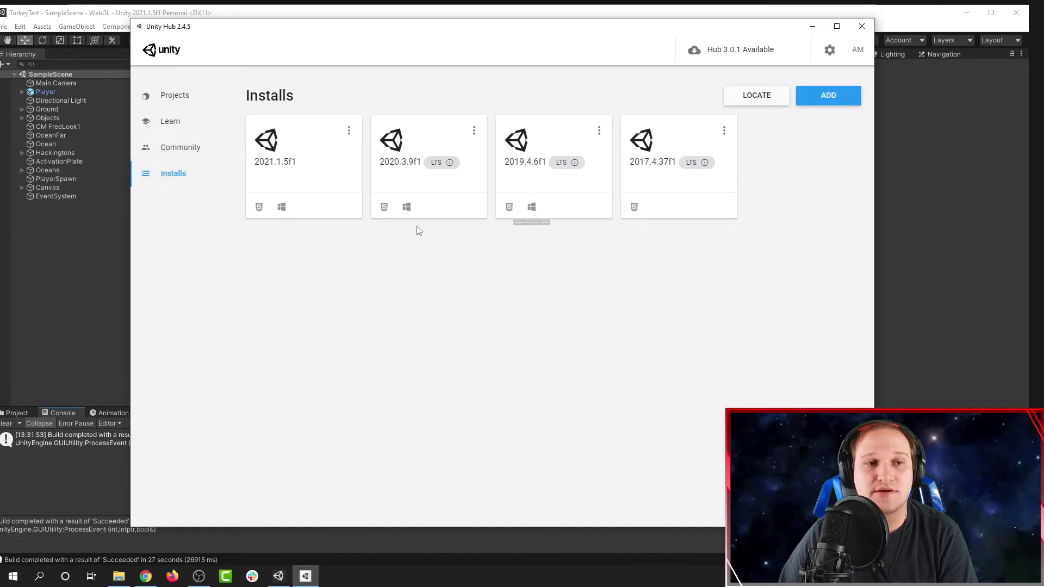
left_click(183, 102)
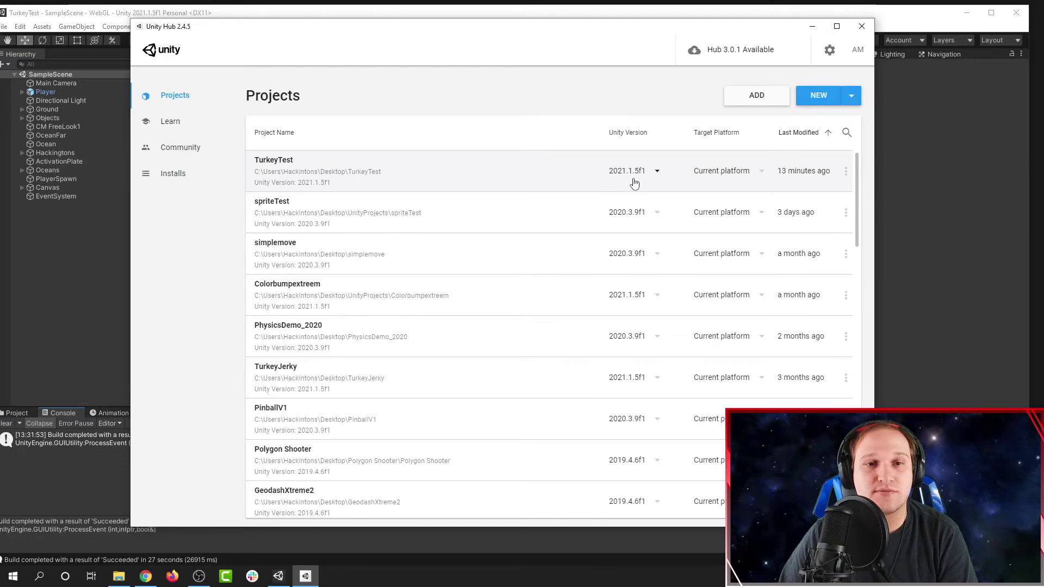
left_click(181, 174)
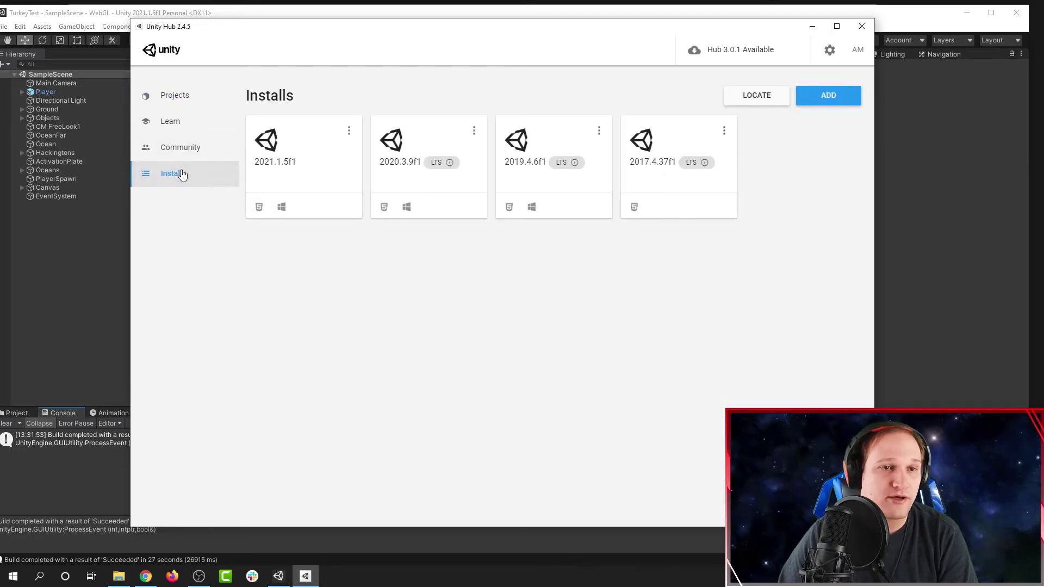
Review the 2021.1.5f1 install's modules to confirm WebGL Build Support, then cancel.
left_click(349, 131)
left_click(317, 143)
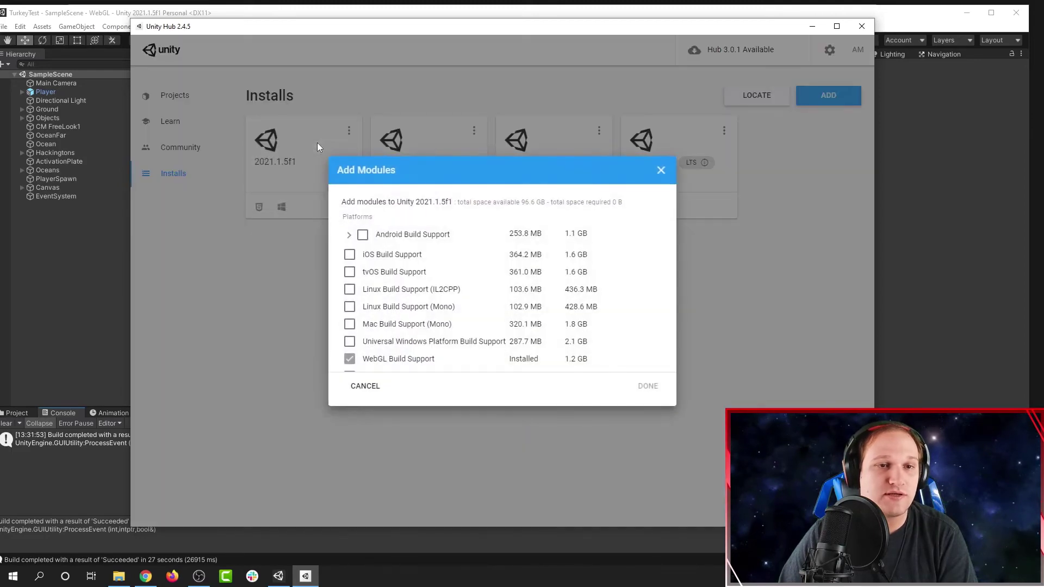
scroll(432, 288, "down", 1)
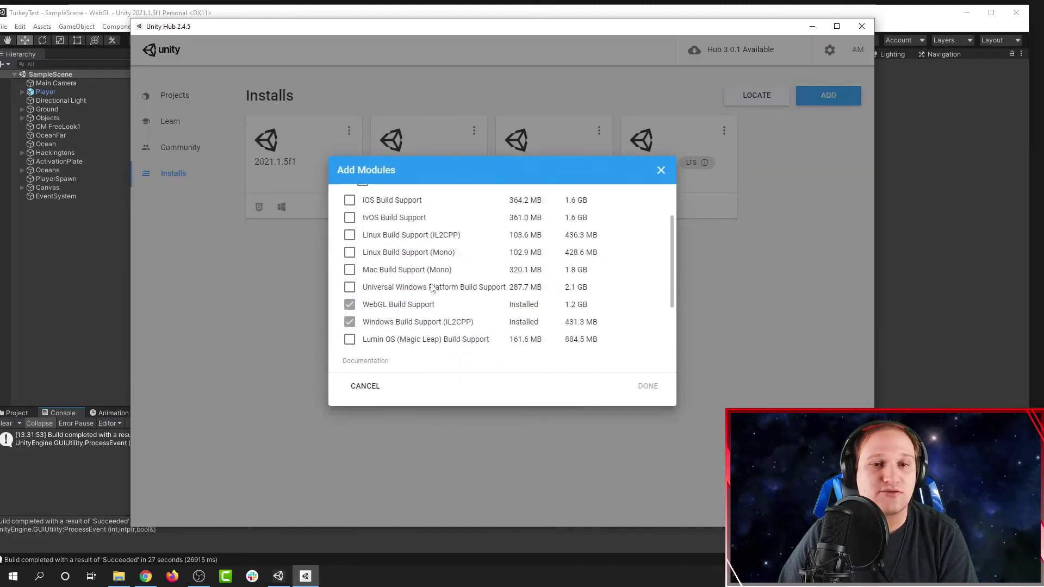
scroll(434, 287, "down", 2)
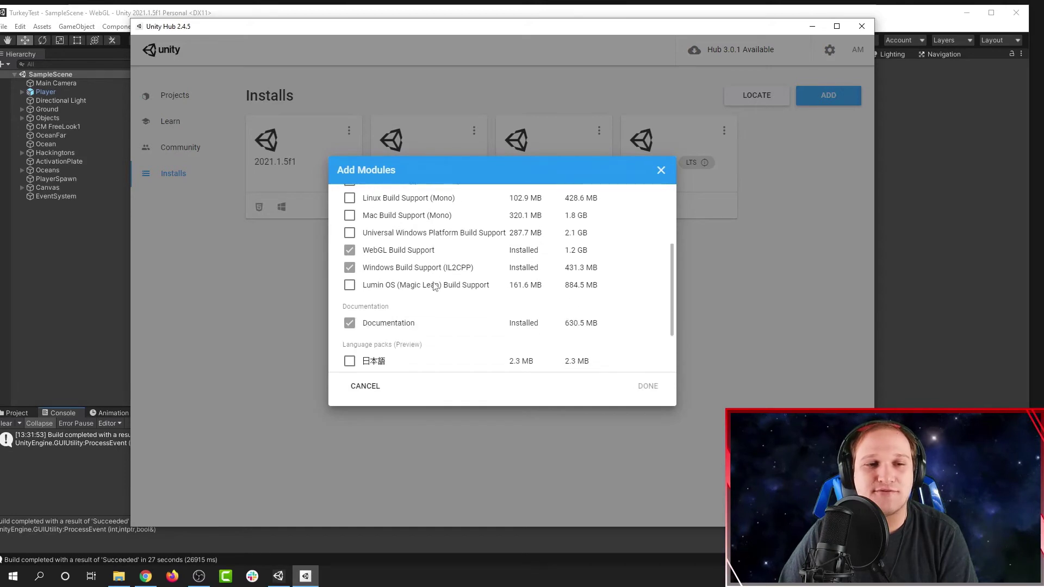
scroll(436, 287, "up", 2)
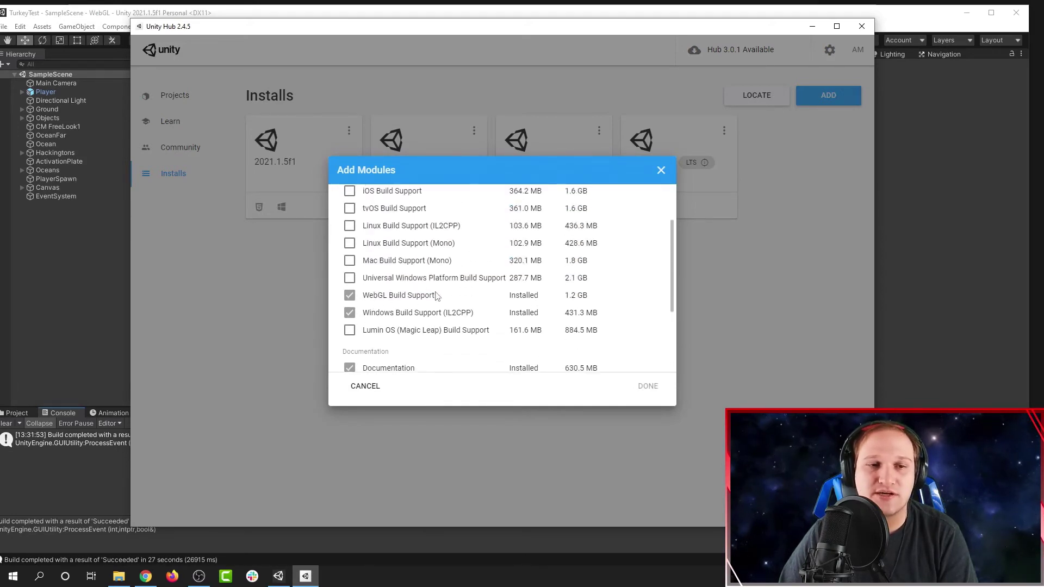
left_click(306, 233)
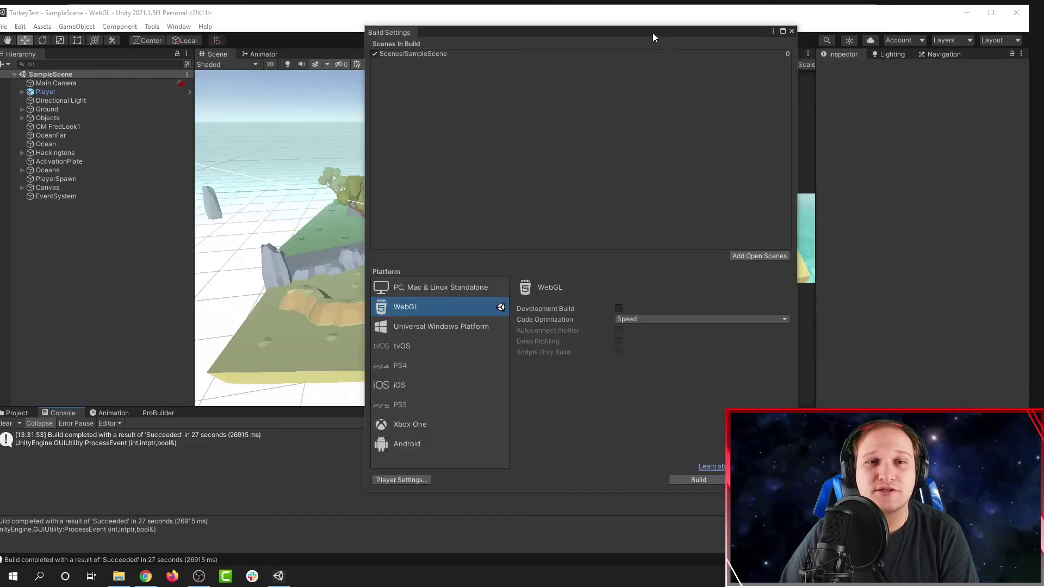
Reopen Build Settings with Ctrl+Shift+B and open the WebGL Player Settings.
left_click_drag(652, 33, 554, 56)
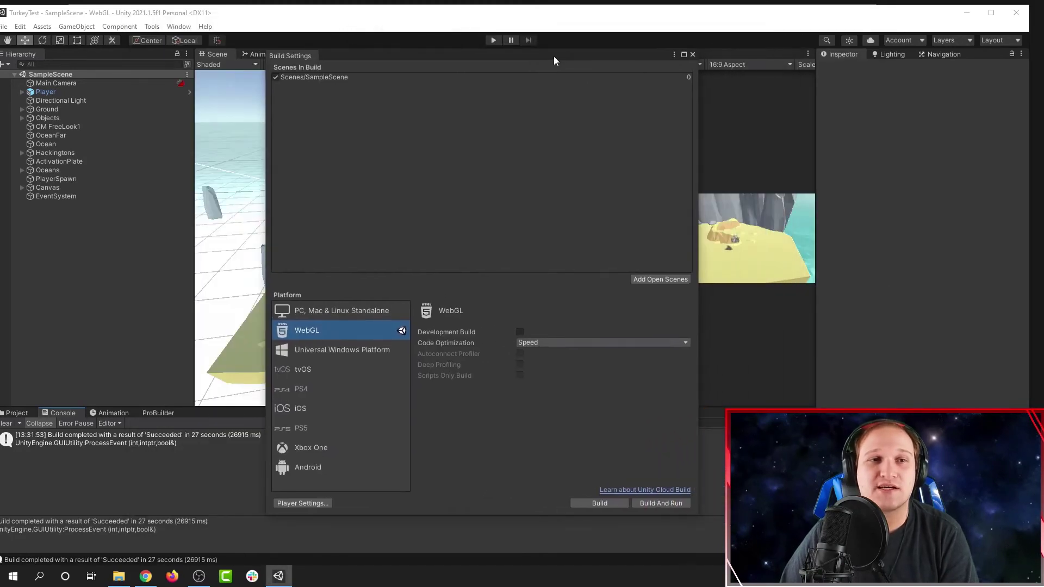
left_click(692, 54)
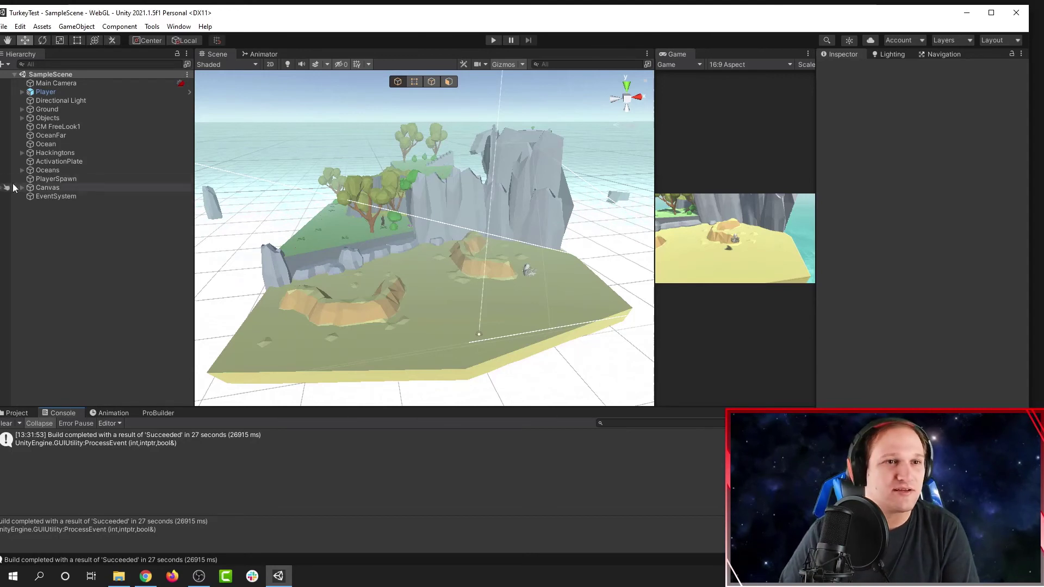
key("ctrl+shift+b")
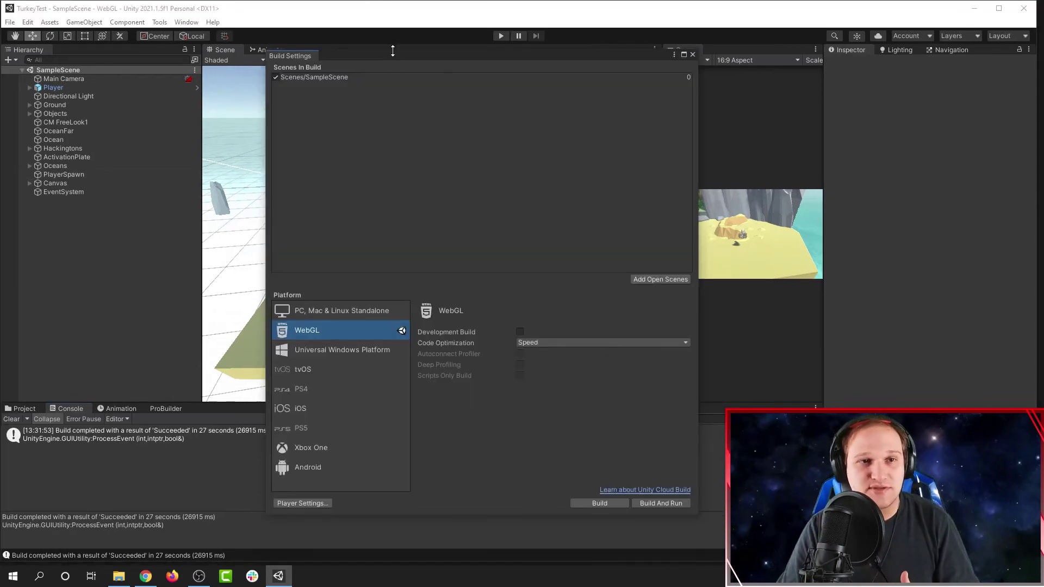
left_click_drag(393, 58, 406, 35)
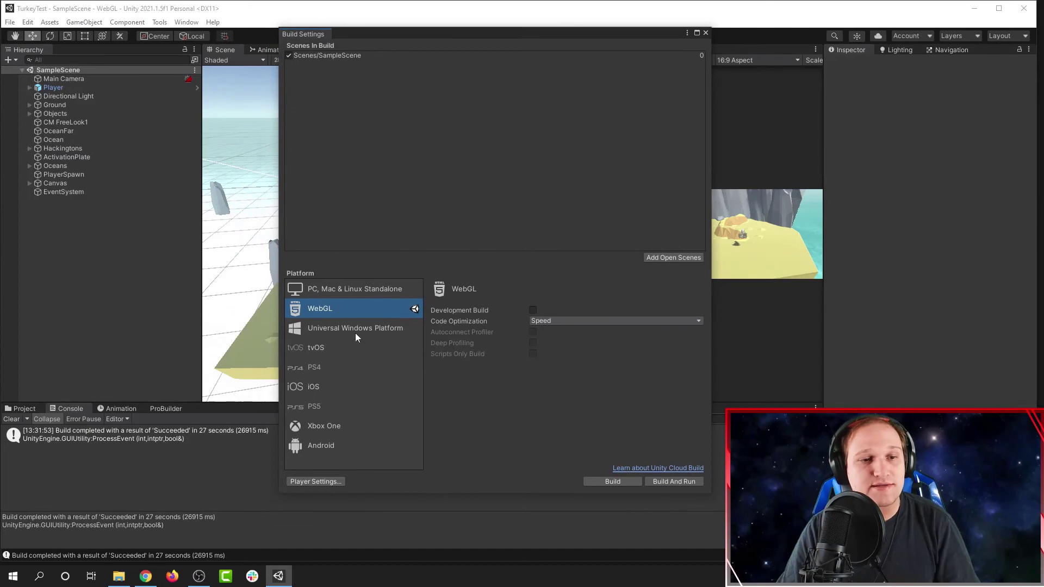
left_click(326, 482)
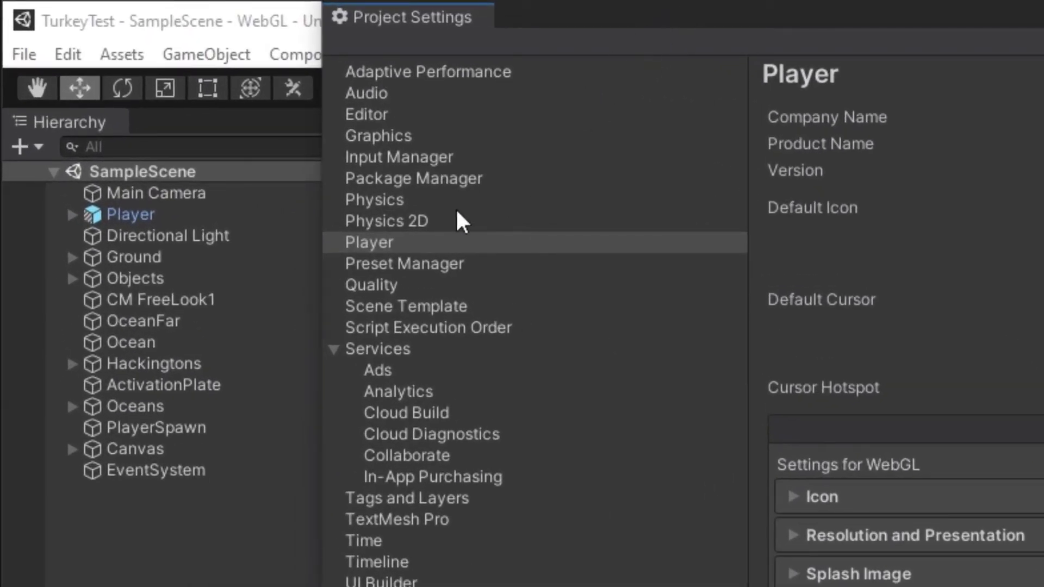
In Player settings, expand WebGL Publishing Settings and set Compression Format to Disabled.
left_click(386, 243)
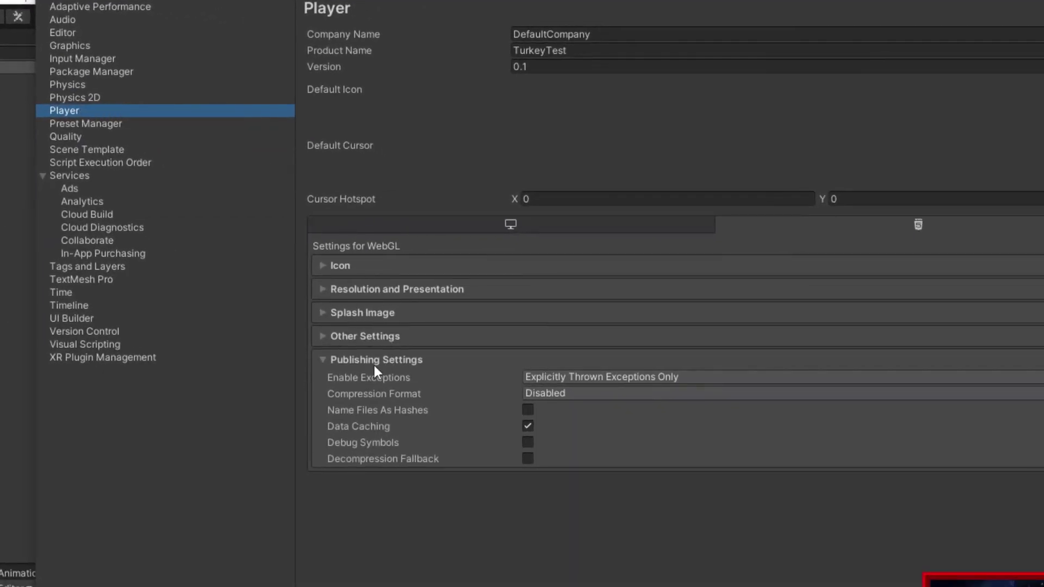
left_click(322, 359)
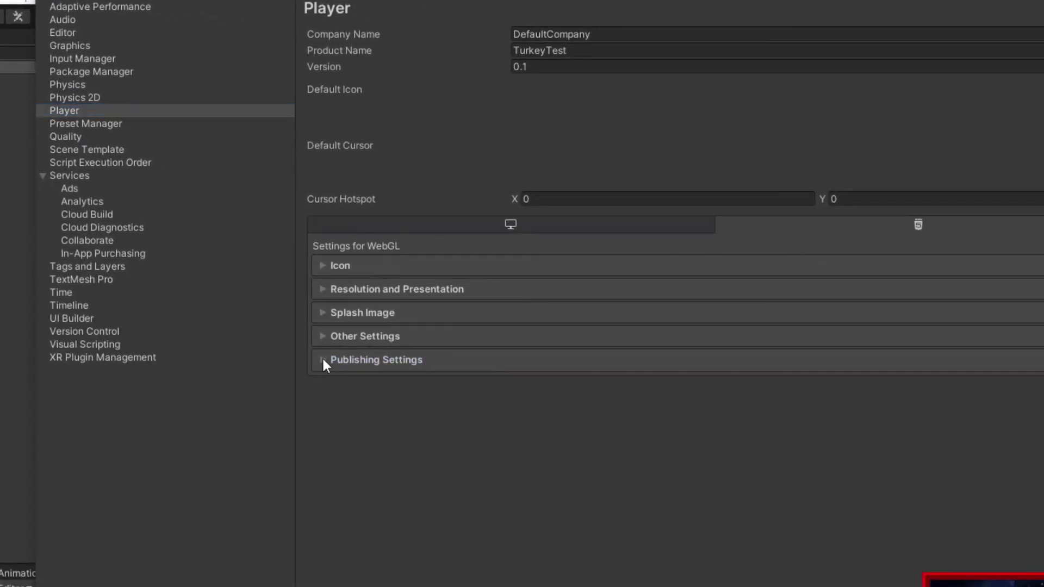
left_click(322, 359)
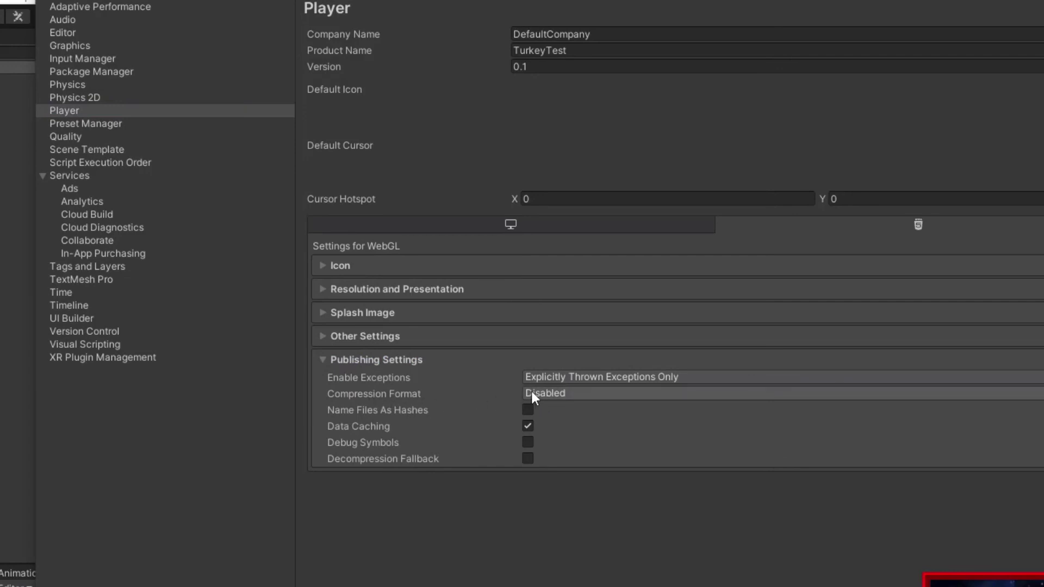
left_click(590, 394)
left_click(580, 447)
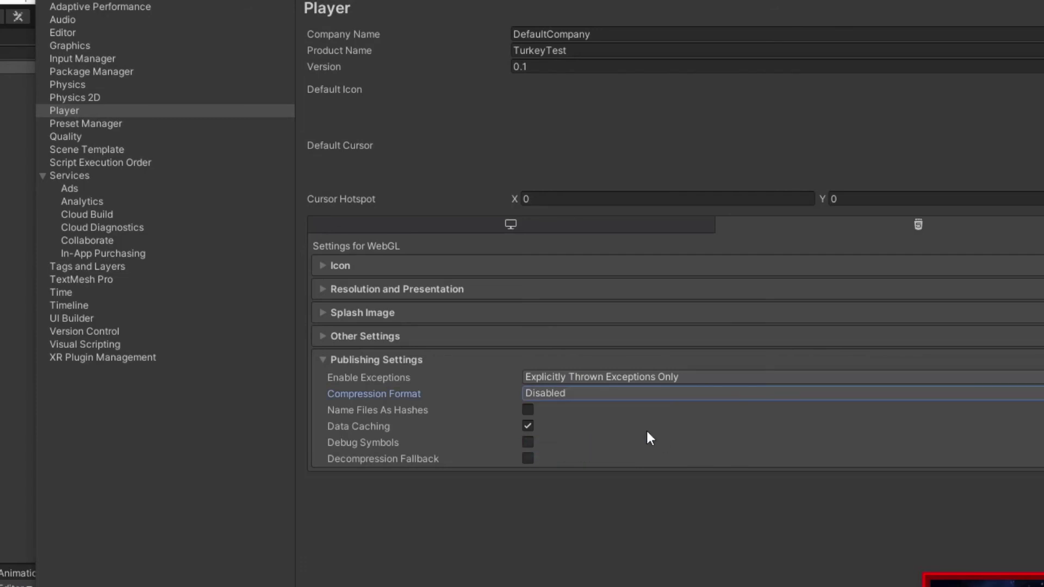